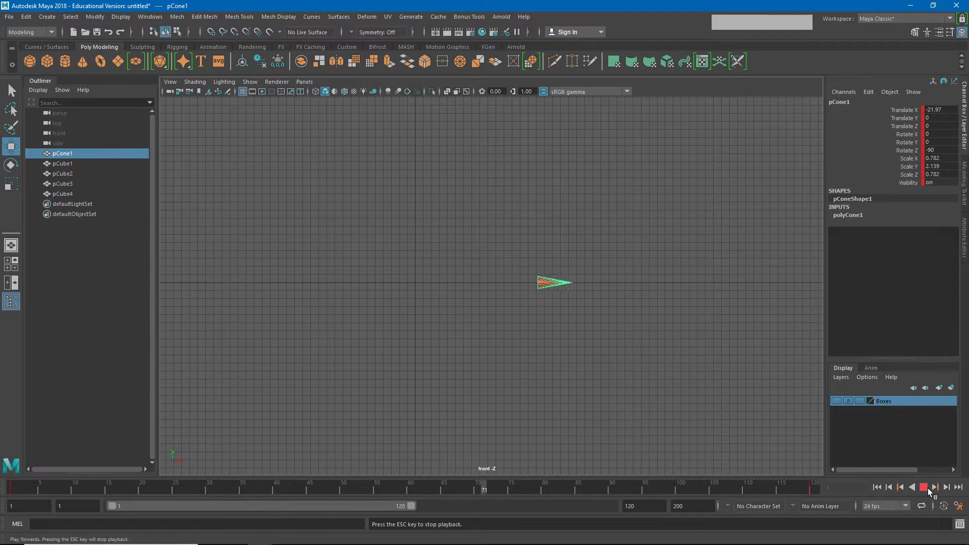
Make the Boxes layer visible and play the cone's animation from the first frame.
{"action": "left_click", "coordinate": [924, 487]}
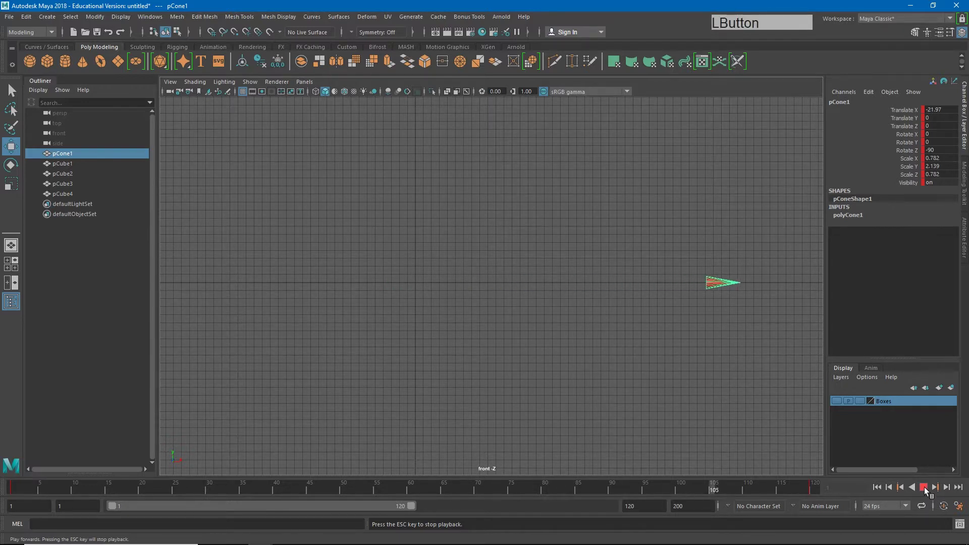
{"action": "left_click", "coordinate": [877, 487]}
{"action": "left_click", "coordinate": [837, 401]}
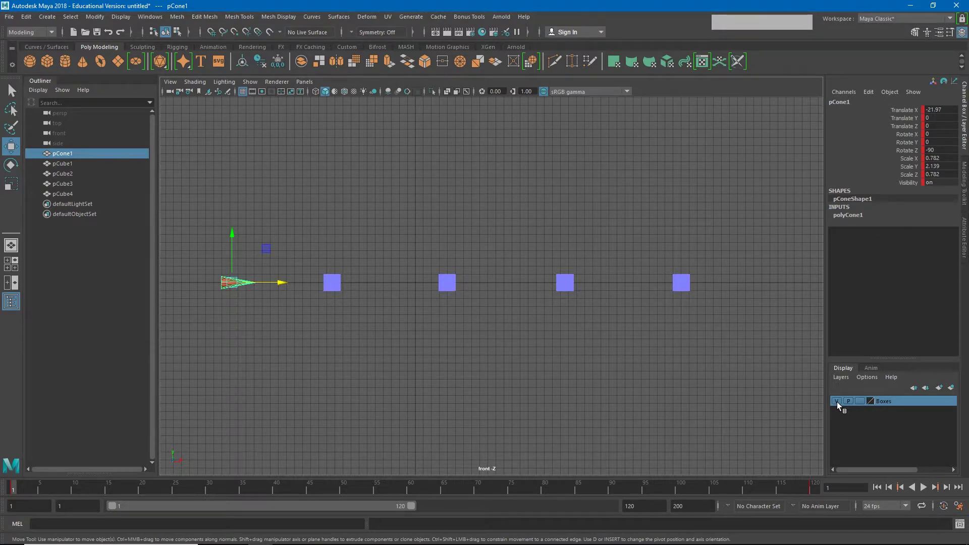
{"action": "left_click", "coordinate": [924, 487]}
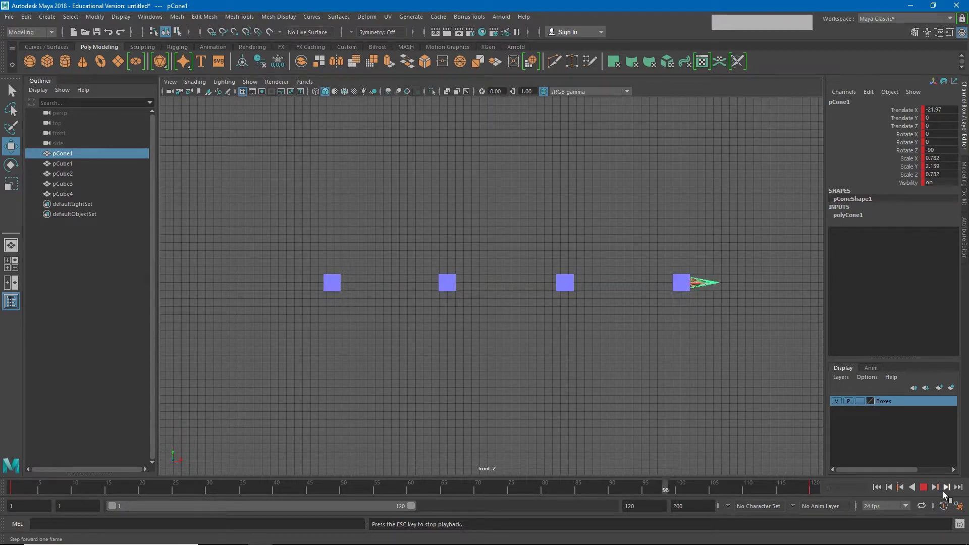
{"action": "left_click", "coordinate": [924, 487]}
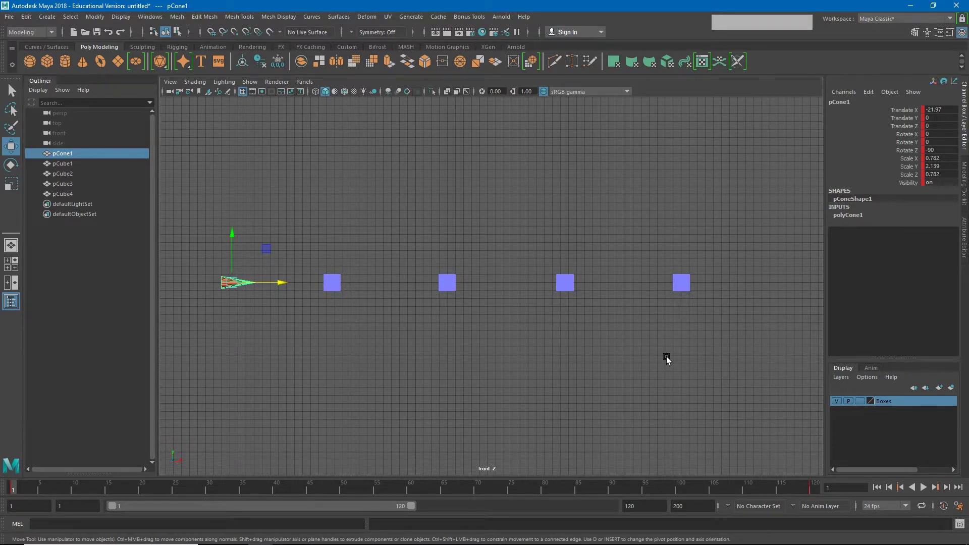
At frame 60, raise the cone to about Y 14.03, set a key, and scrub through the motion.
{"action": "left_click", "coordinate": [411, 489]}
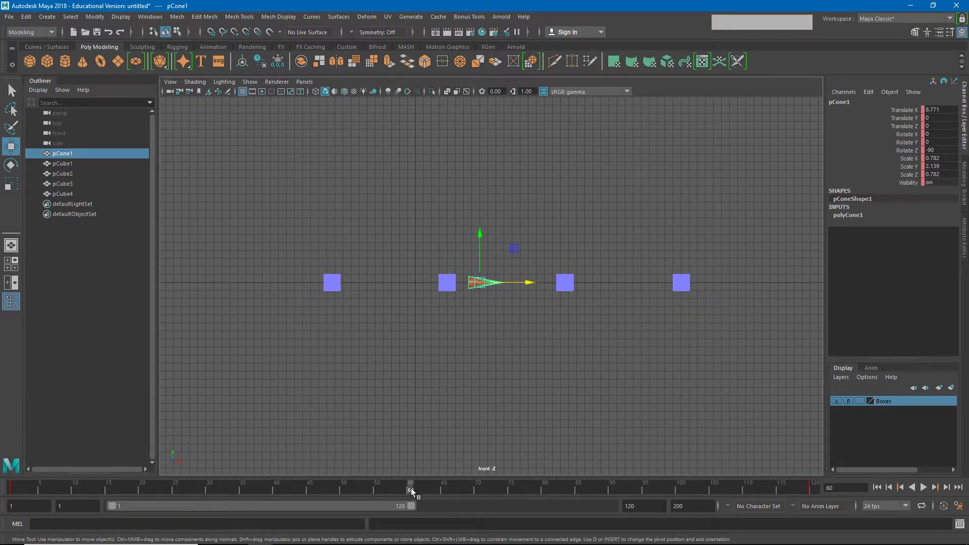
{"action": "left_click_drag", "start_coordinate": [479, 258], "coordinate": [470, 146]}
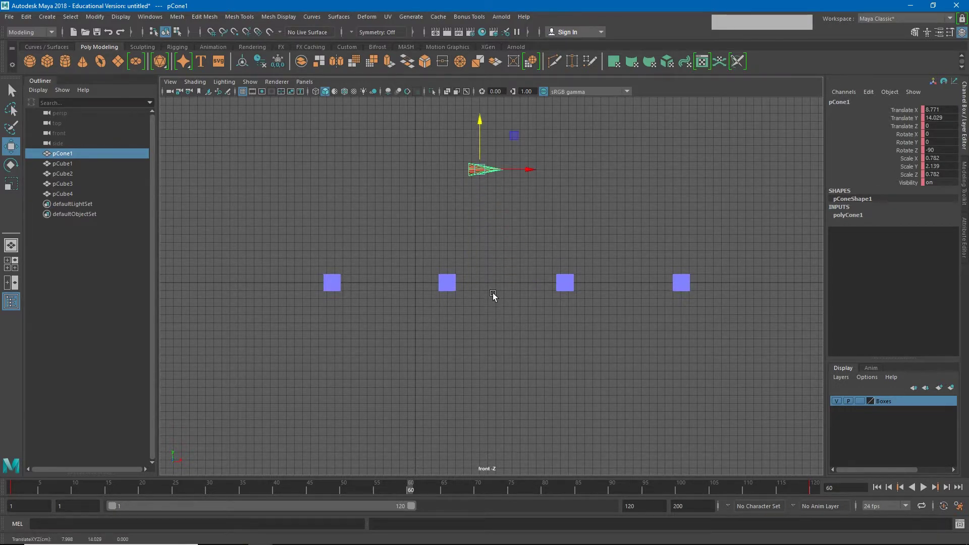
{"action": "key", "text": "s"}
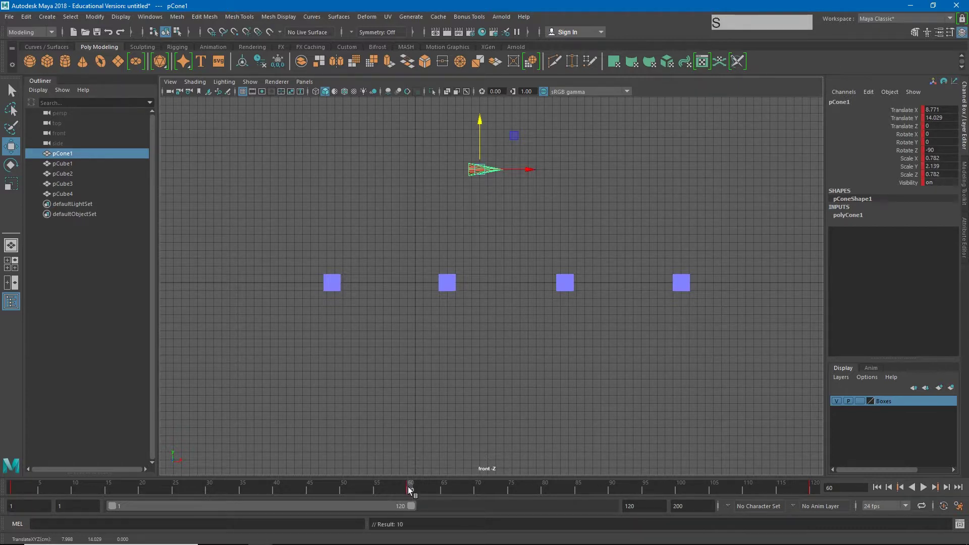
{"action": "left_click_drag", "start_coordinate": [408, 487], "coordinate": [798, 516]}
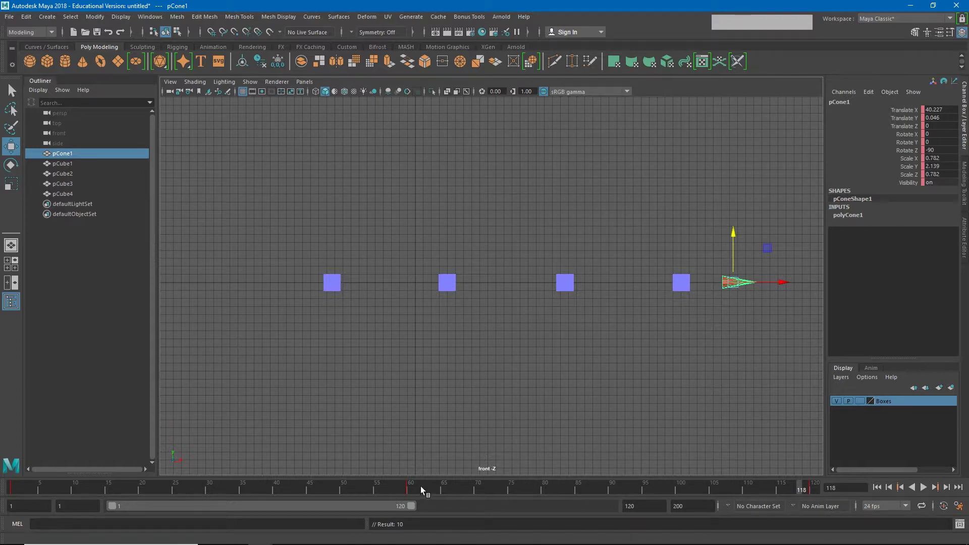
Delete the cone's key at frame 60.
{"action": "left_click", "coordinate": [407, 487]}
{"action": "right_click", "coordinate": [407, 488]}
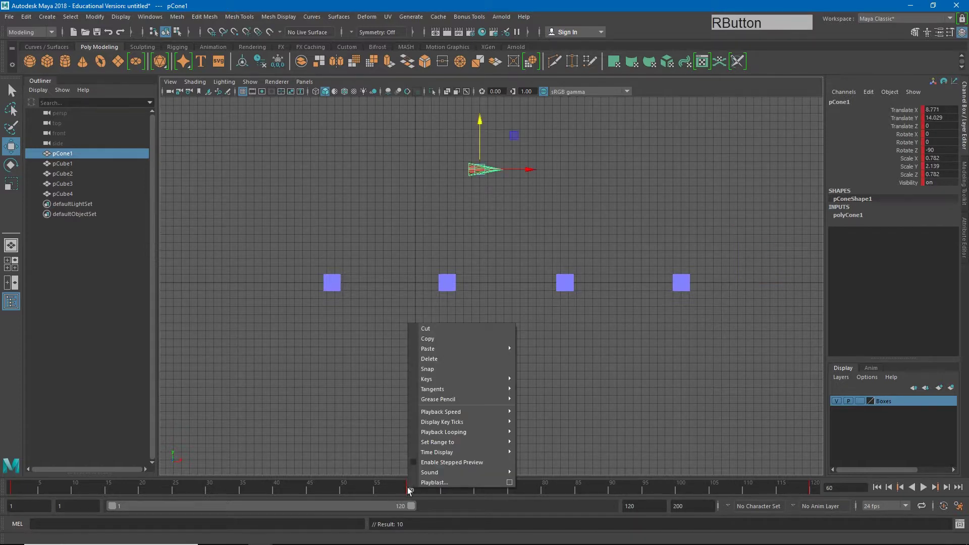
{"action": "left_click", "coordinate": [450, 358]}
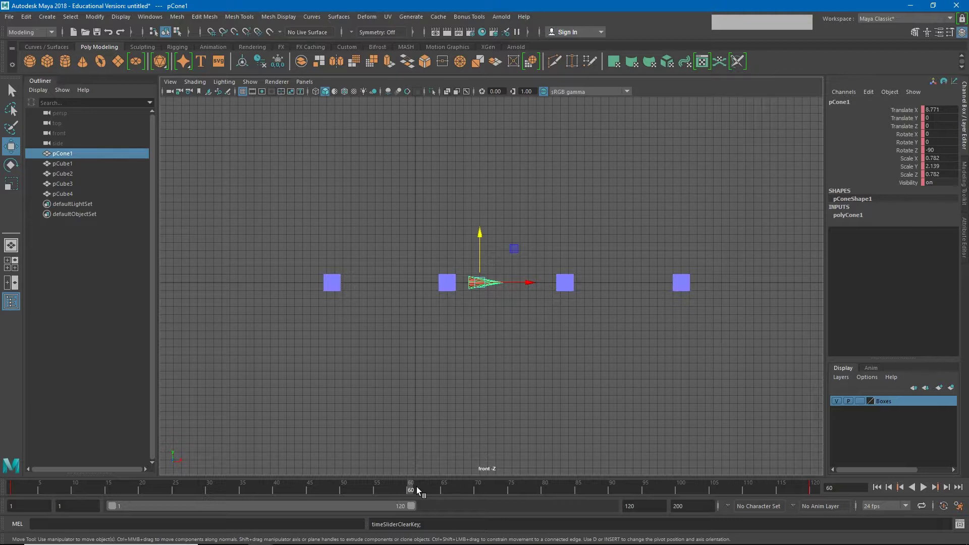
At frame 35, raise the cone above the first cube to about Y 4.95 and set a key.
{"action": "left_click_drag", "start_coordinate": [415, 486], "coordinate": [240, 491]}
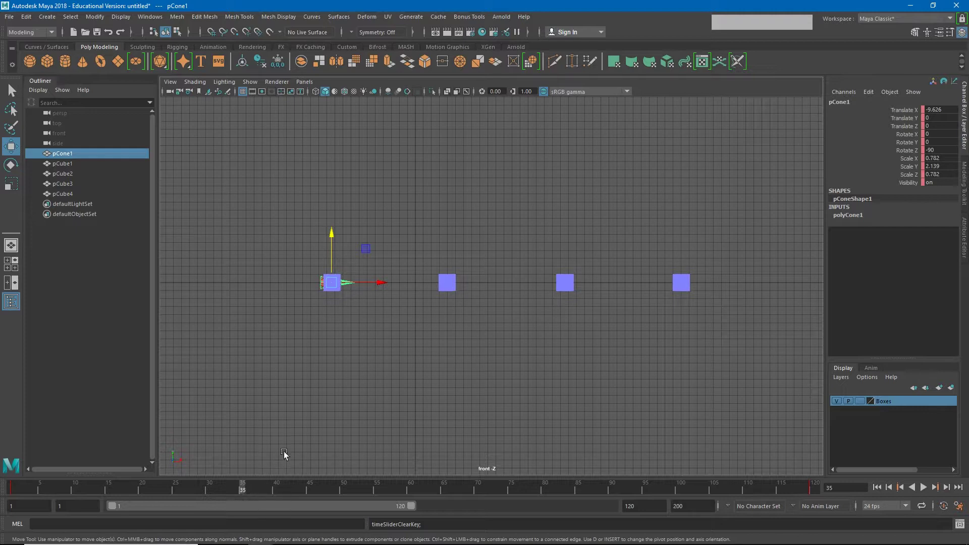
{"action": "left_click_drag", "start_coordinate": [332, 260], "coordinate": [331, 220]}
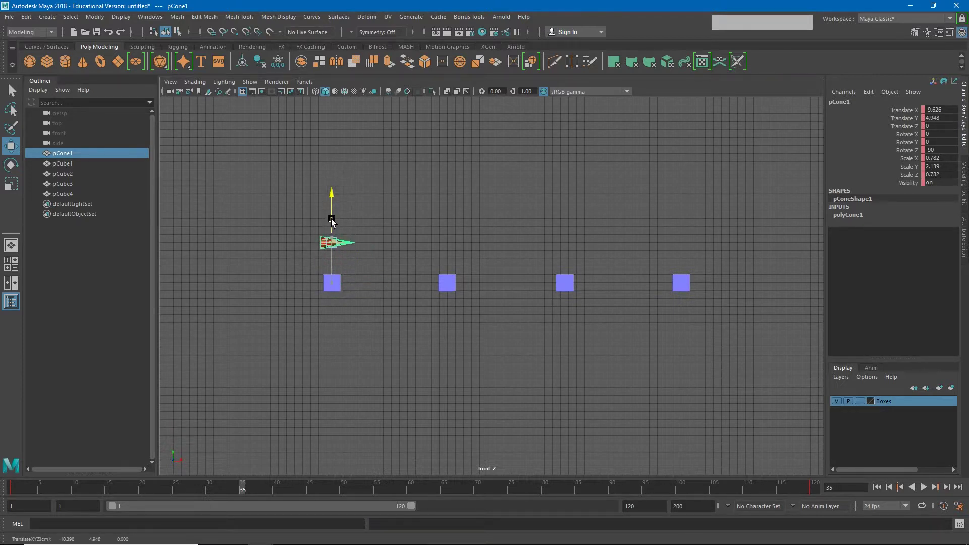
{"action": "key", "text": "s"}
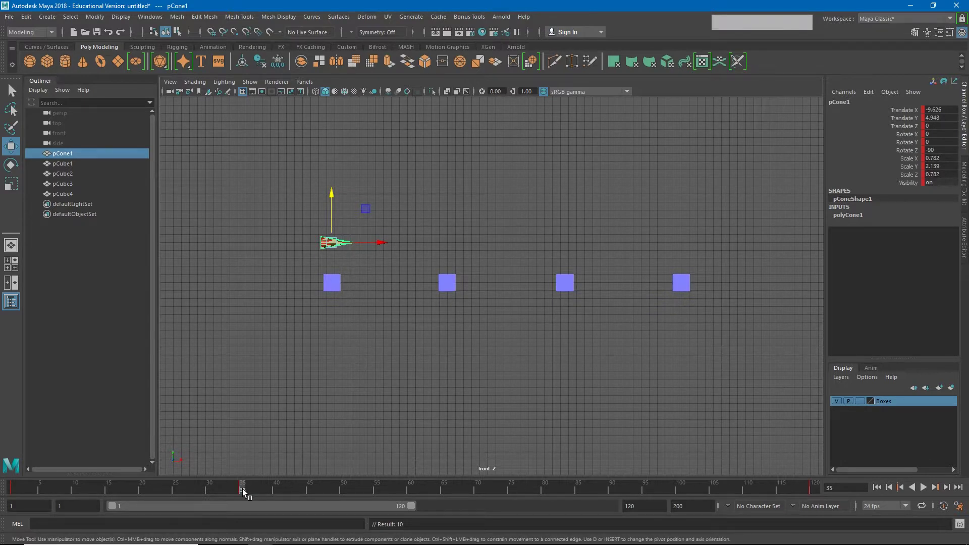
At frame 56, try lowering the cone to about Y -6.08 without keying it, and scrub the timeline.
{"action": "left_click_drag", "start_coordinate": [242, 489], "coordinate": [383, 492]}
{"action": "key", "text": "ctrl+z"}
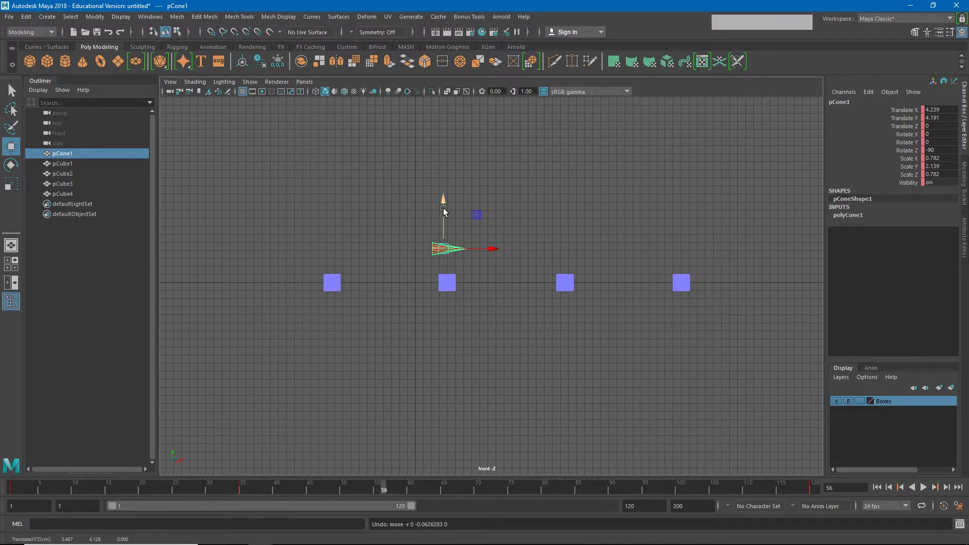
{"action": "left_click_drag", "start_coordinate": [443, 211], "coordinate": [451, 295]}
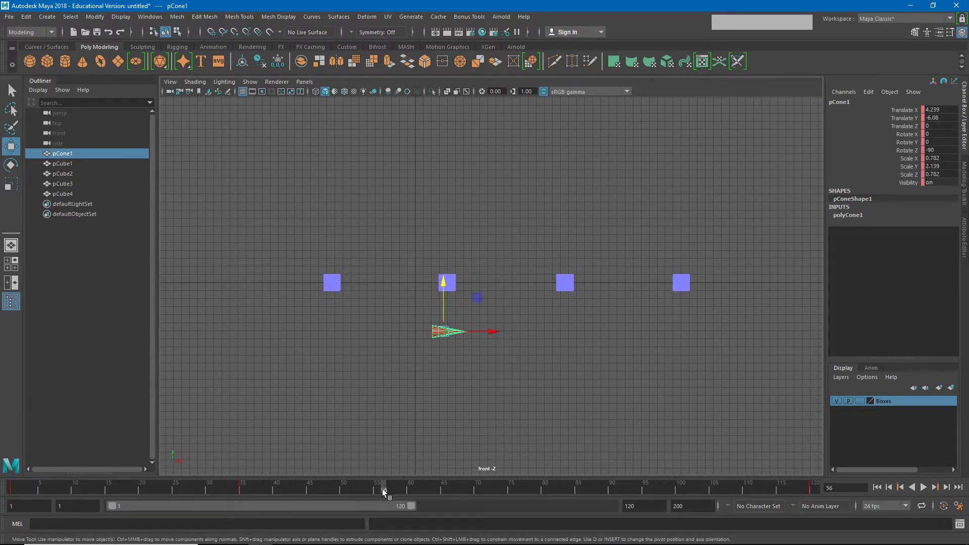
{"action": "mouse_move", "coordinate": [383, 489]}
{"action": "left_mouse_down"}
{"action": "mouse_move", "coordinate": [233, 486]}
{"action": "mouse_move", "coordinate": [385, 495]}
{"action": "left_mouse_up"}
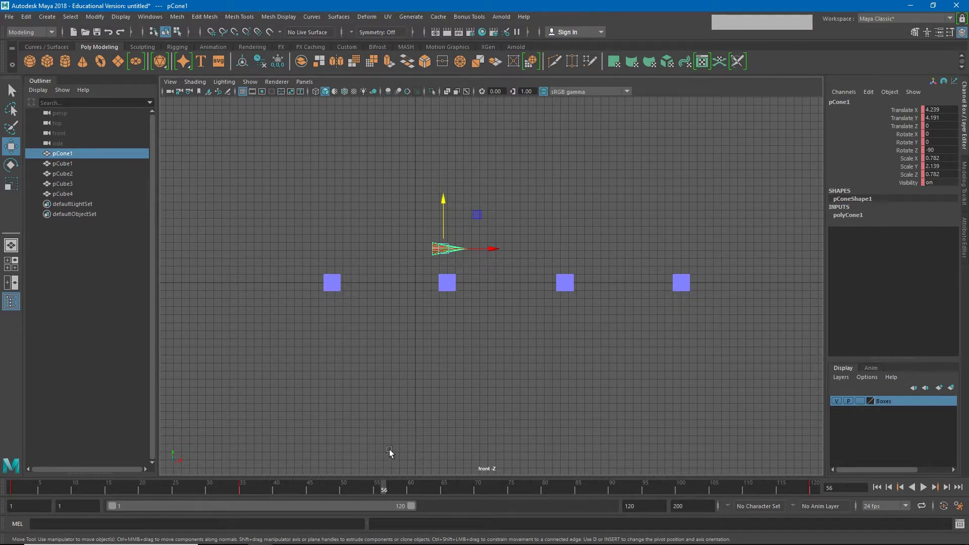
Turn on automatic keyframing and lower the cone below the second cube to about Y -6.58 at frame 56.
{"action": "left_click", "coordinate": [944, 507]}
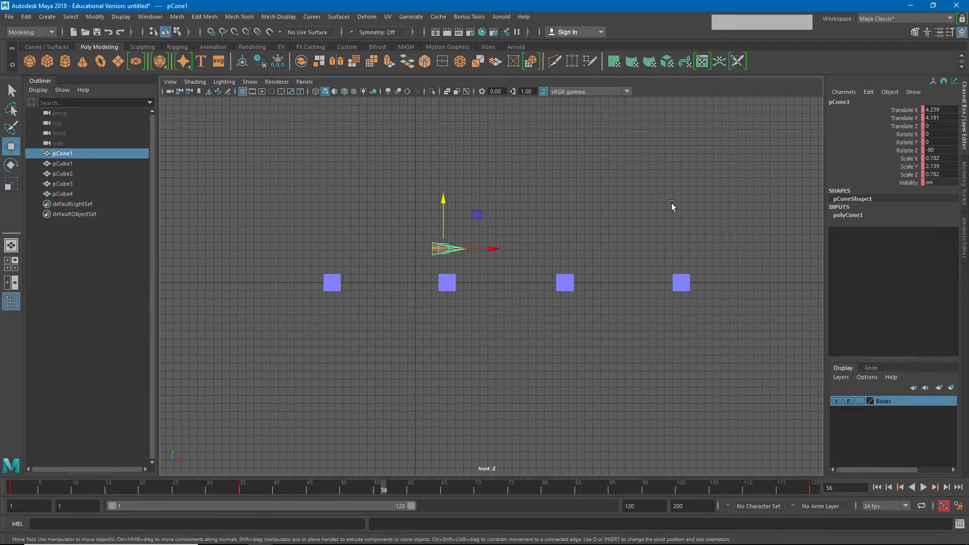
{"action": "left_click_drag", "start_coordinate": [443, 202], "coordinate": [441, 286]}
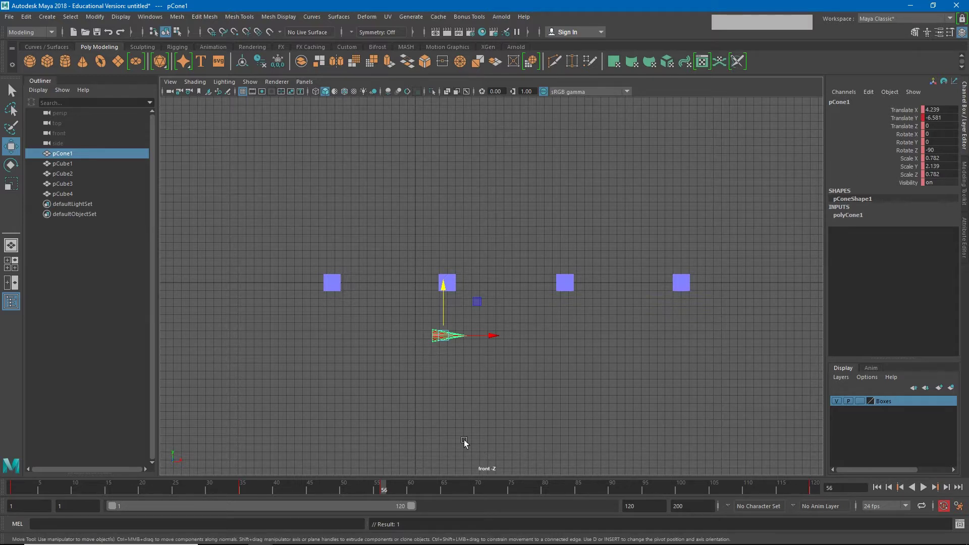
{"action": "mouse_move", "coordinate": [381, 489]}
{"action": "left_mouse_down"}
{"action": "mouse_move", "coordinate": [223, 483]}
{"action": "mouse_move", "coordinate": [384, 492]}
{"action": "left_mouse_up"}
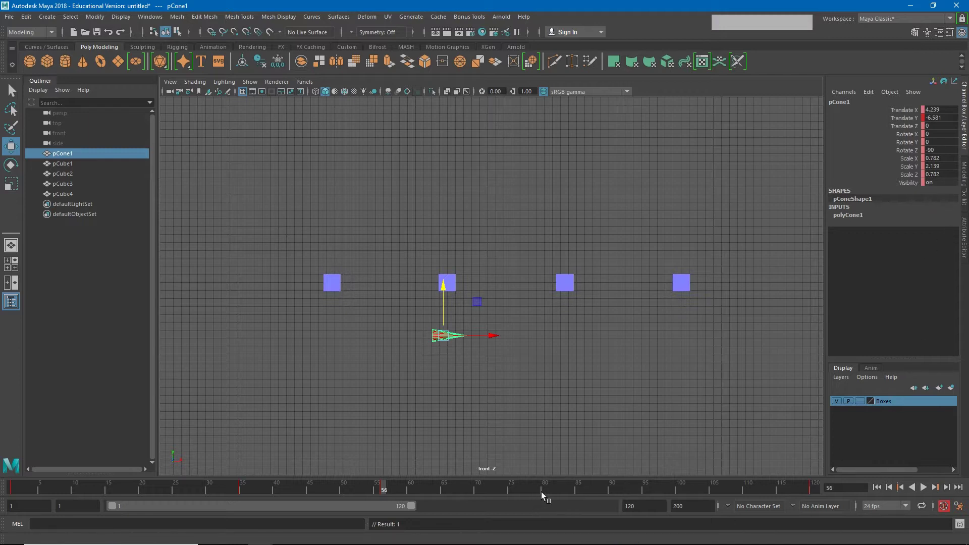
Try moving the cone to about X 41.05 at frame 75, compare its position at frame 56, and undo the move.
{"action": "left_click_drag", "start_coordinate": [543, 489], "coordinate": [510, 488]}
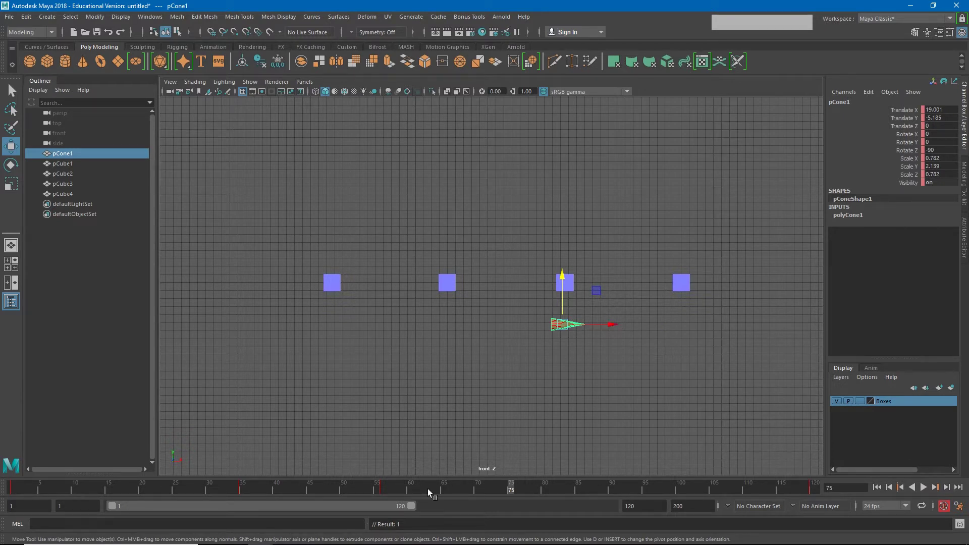
{"action": "left_click", "coordinate": [383, 488]}
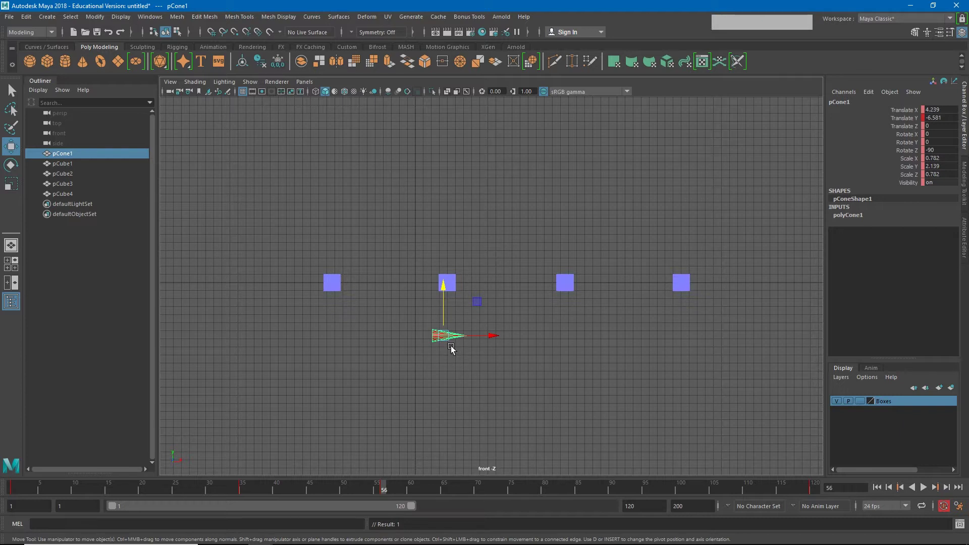
{"action": "left_click", "coordinate": [511, 490]}
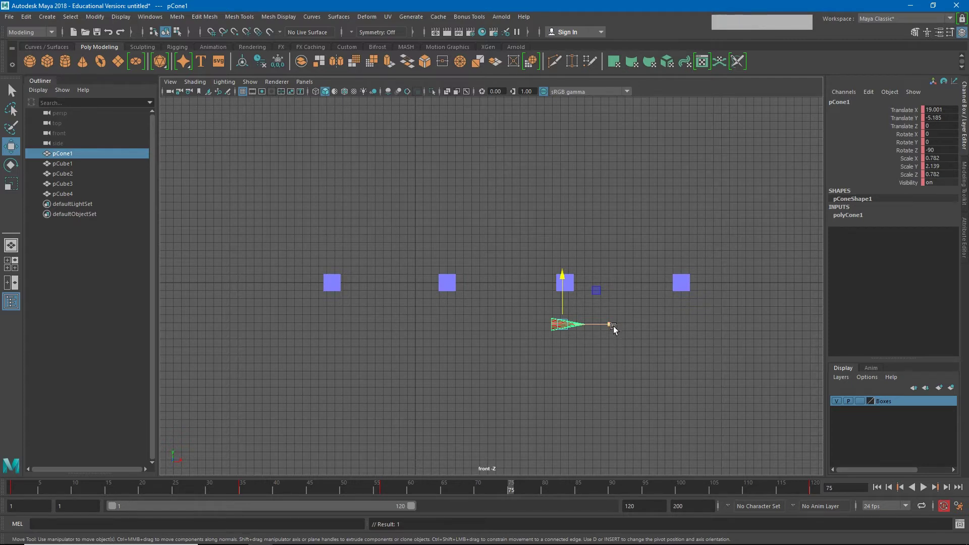
{"action": "left_click", "coordinate": [382, 489]}
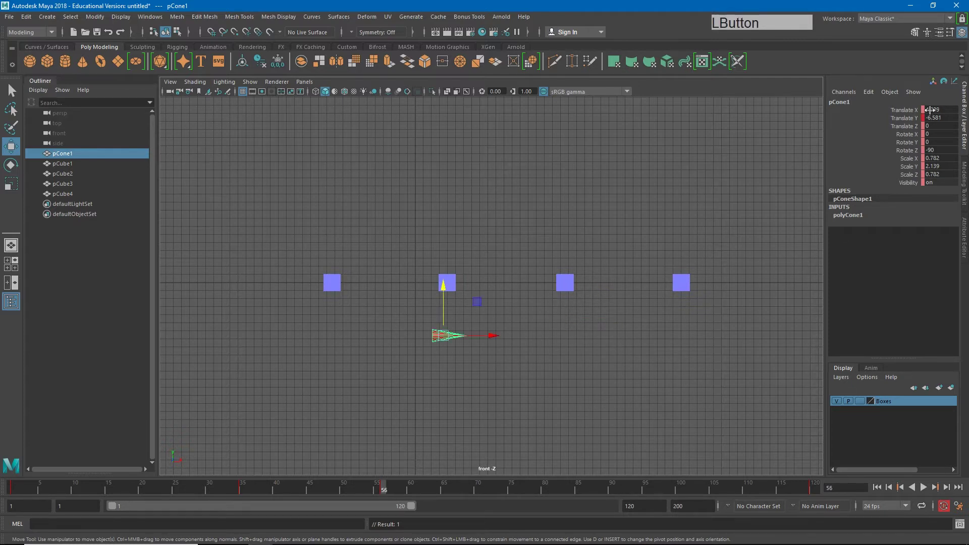
{"action": "left_click", "coordinate": [508, 488]}
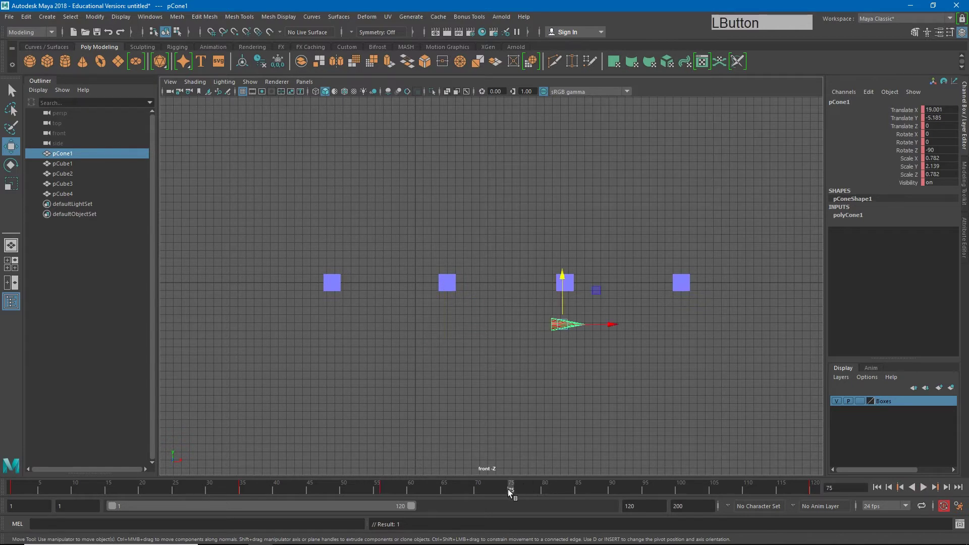
{"action": "left_click_drag", "start_coordinate": [611, 325], "coordinate": [790, 324]}
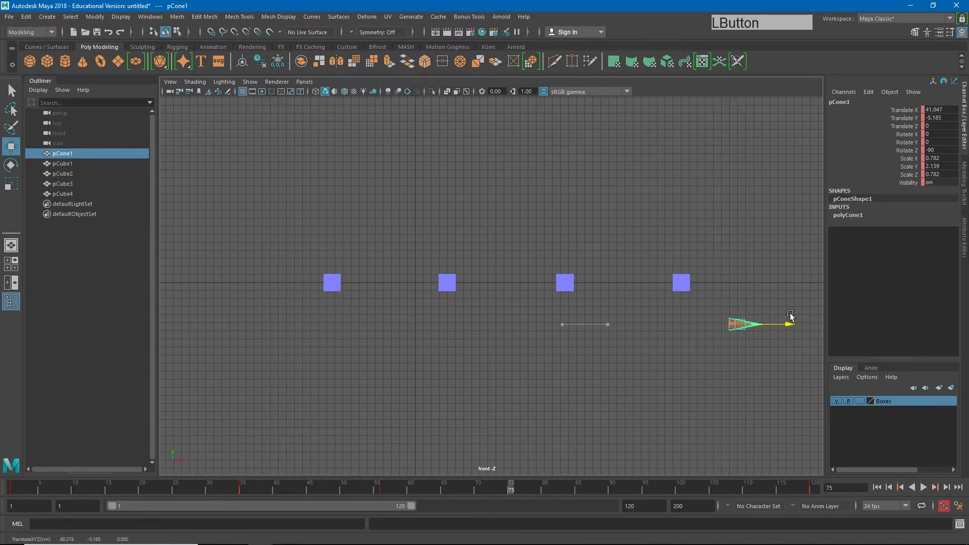
{"action": "left_click", "coordinate": [382, 489]}
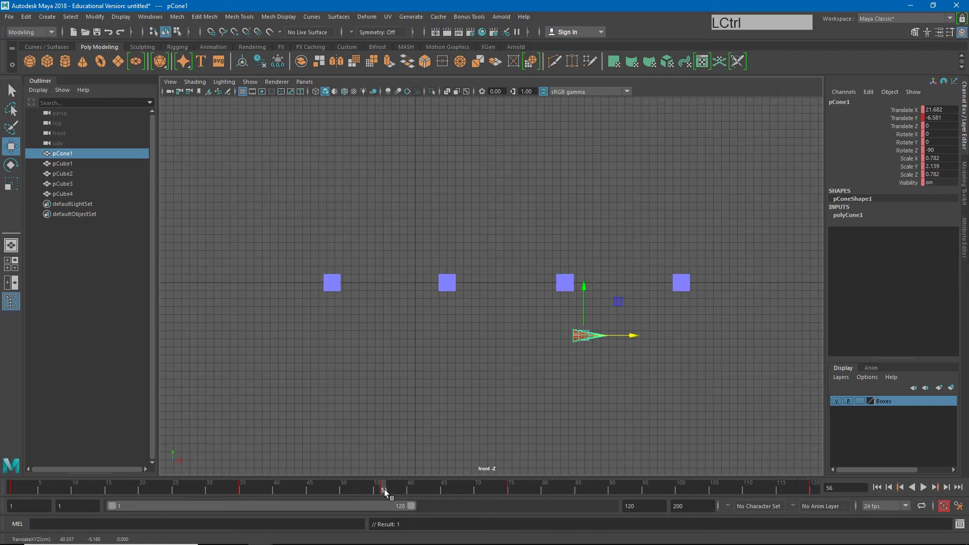
{"action": "key", "text": "ctrl+z"}
Set a key on all of the cone's transform channels at frame 56.
{"action": "left_click", "coordinate": [383, 489]}
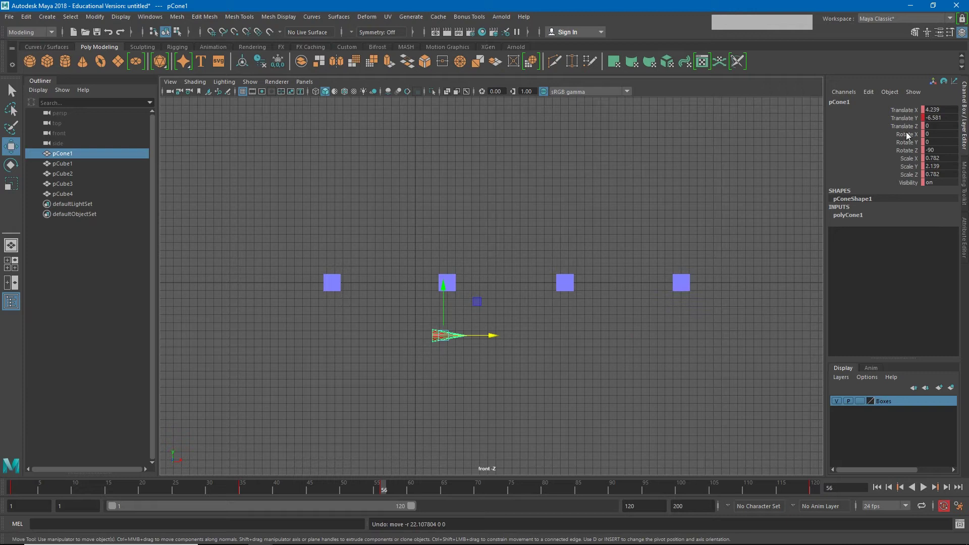
{"action": "key", "text": "s"}
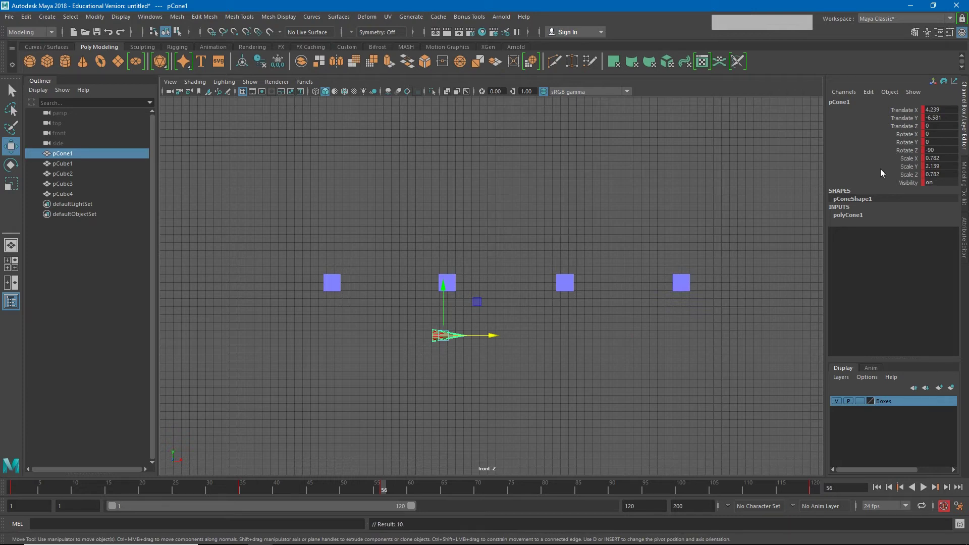
Key the cone above the third cube at about Y 6.85 on frame 77 and below the fourth at about Y -7.2 on frame 100.
{"action": "left_click_drag", "start_coordinate": [382, 487], "coordinate": [524, 488]}
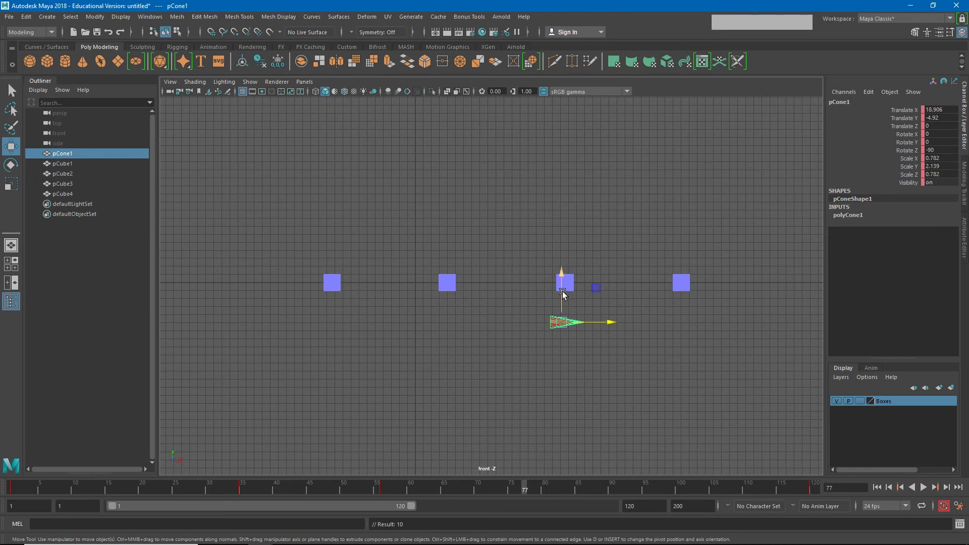
{"action": "left_click_drag", "start_coordinate": [563, 293], "coordinate": [576, 196]}
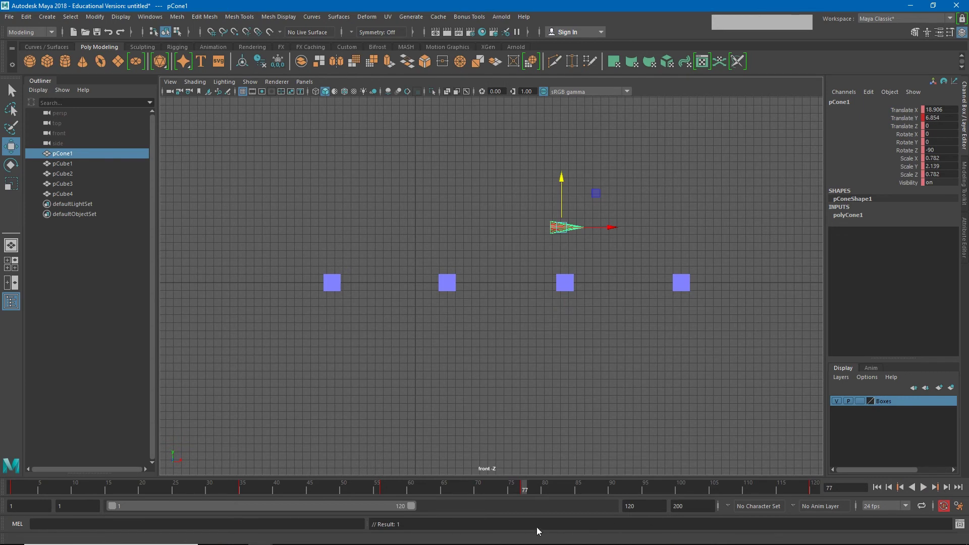
{"action": "left_click_drag", "start_coordinate": [613, 486], "coordinate": [679, 491]}
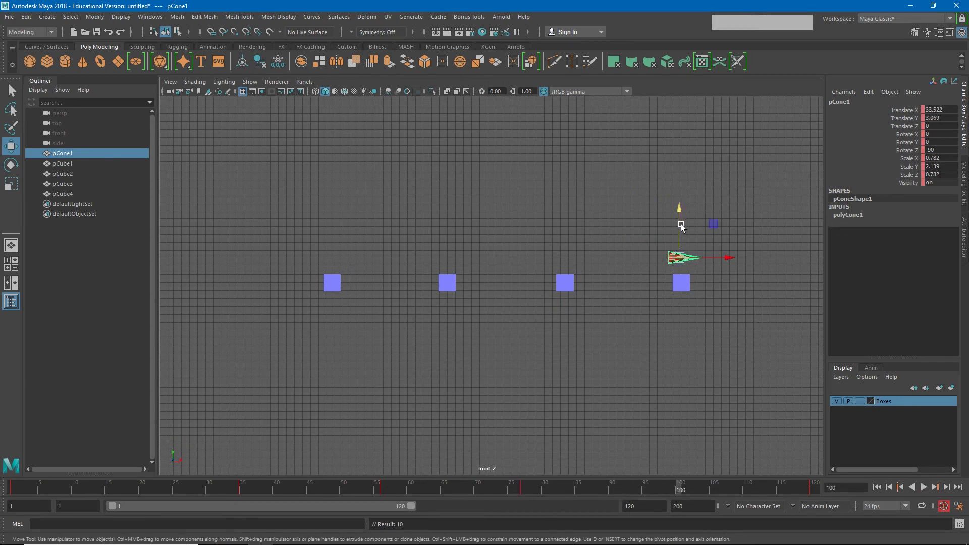
{"action": "left_click_drag", "start_coordinate": [679, 226], "coordinate": [689, 306]}
{"action": "key", "text": "s"}
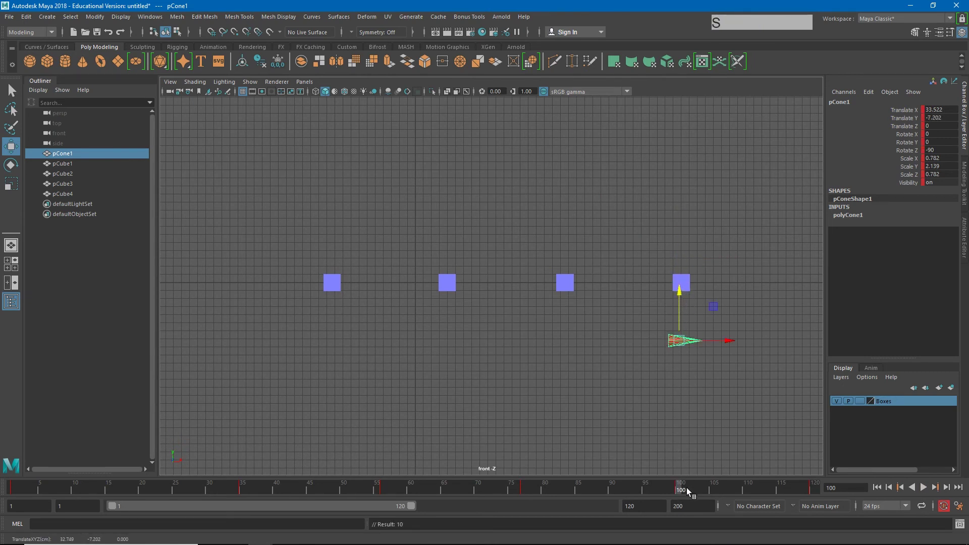
Play back the cone's weaving animation from the first frame.
{"action": "left_click", "coordinate": [876, 487]}
{"action": "left_click", "coordinate": [923, 488]}
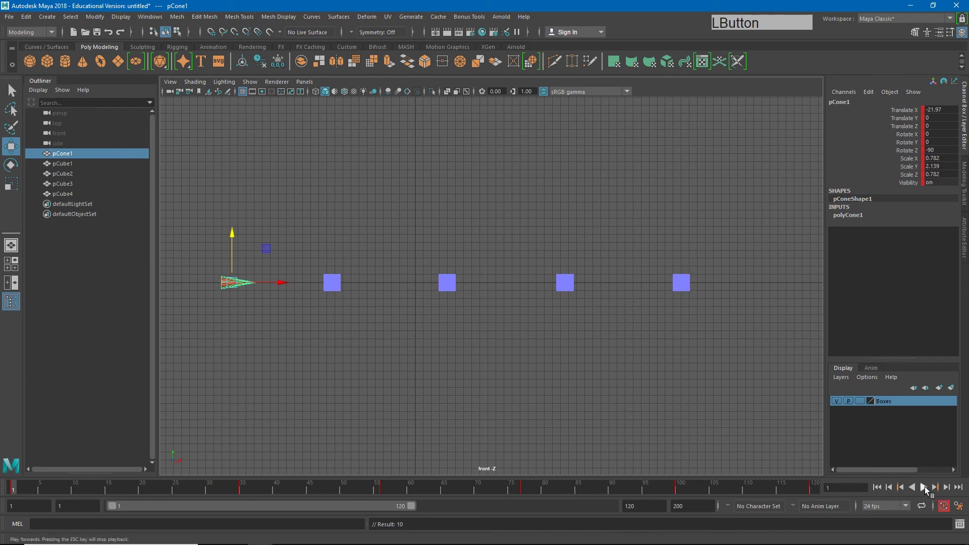